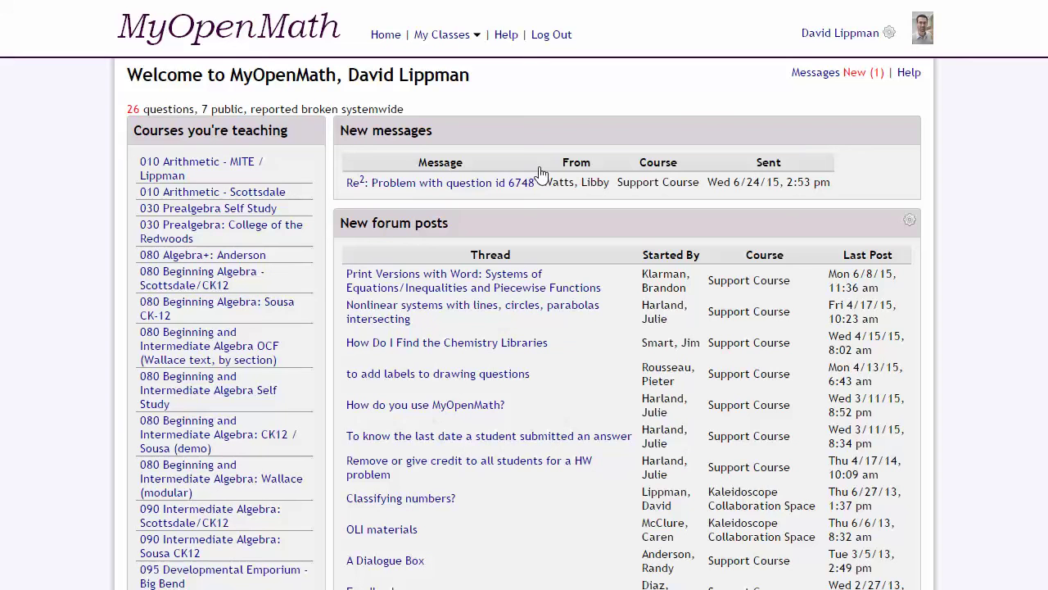
# Open the LTI Demo course and its Chapter 1: Functions folder
pyautogui.scroll(-5, 178, 103)
pyautogui.scroll(-5, 182, 102)
pyautogui.scroll(-2, 319, 374)
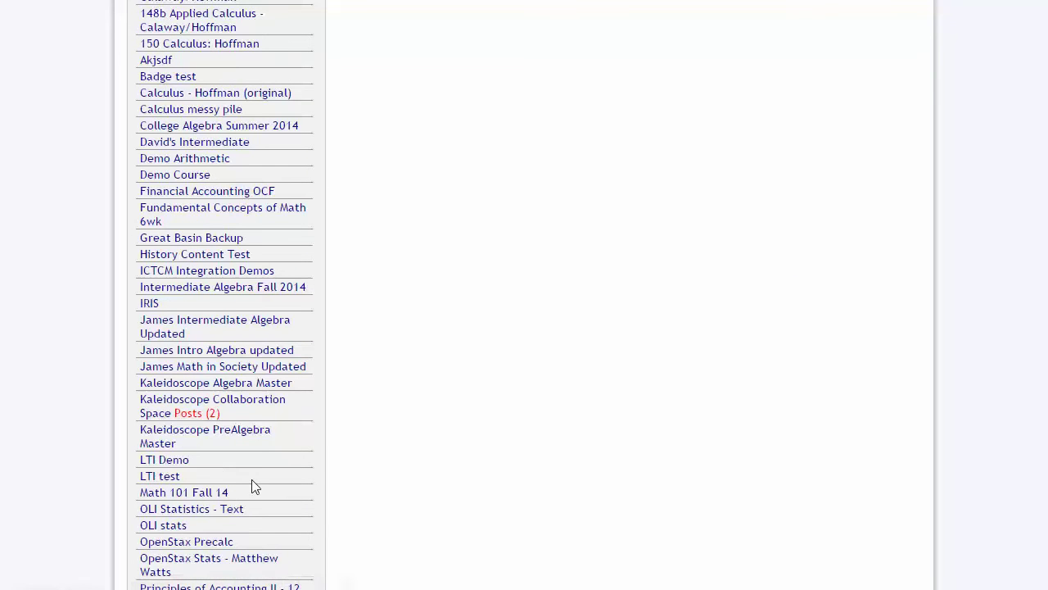
pyautogui.click(170, 461)
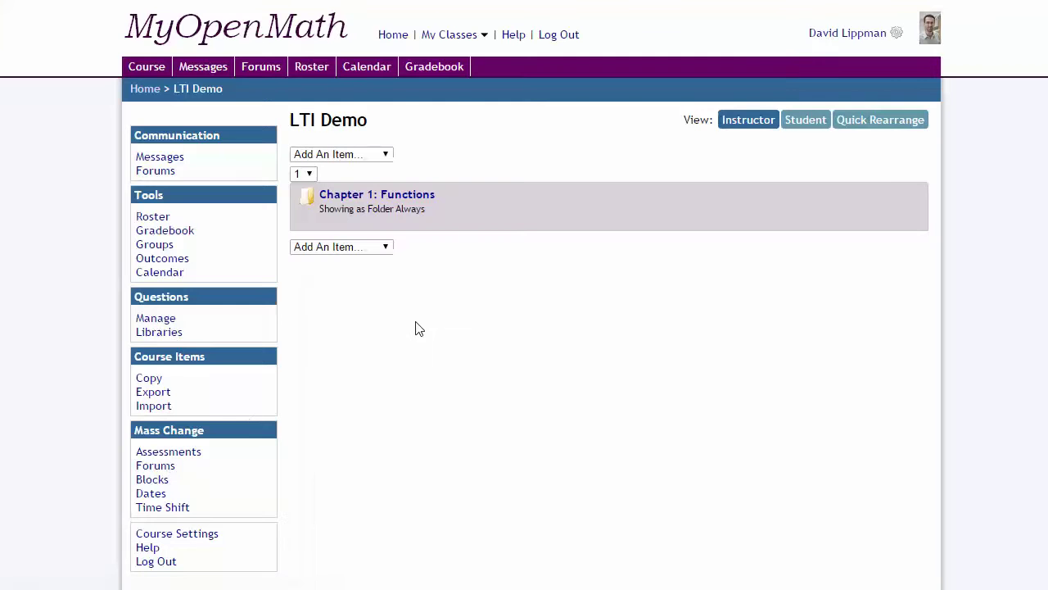
pyautogui.click(367, 196)
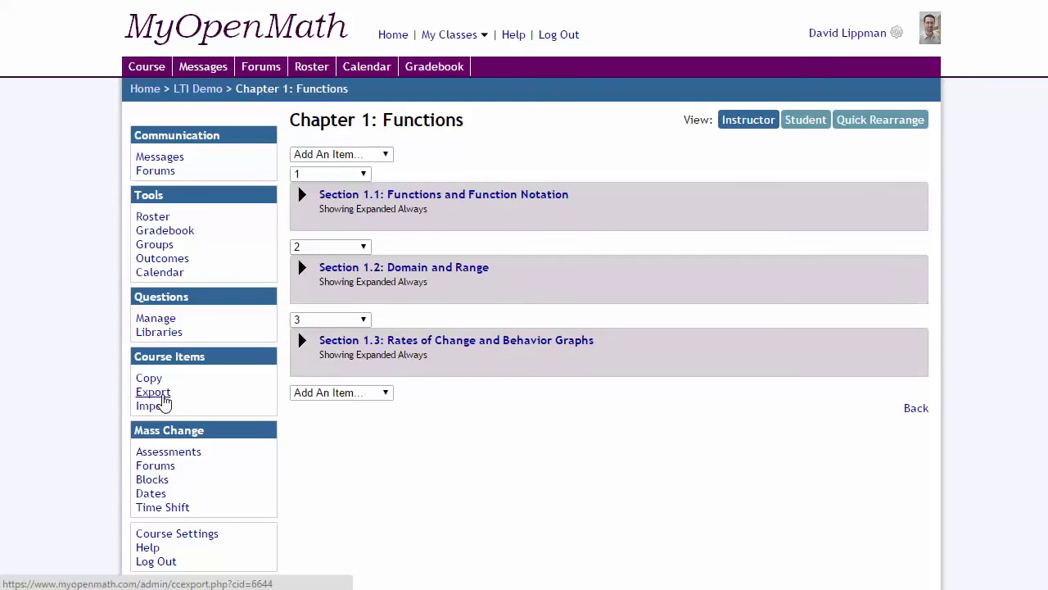
# Create the CC+custom Canvas export and download it as CCEXPORT6644 (1).imscc
pyautogui.click(161, 395)
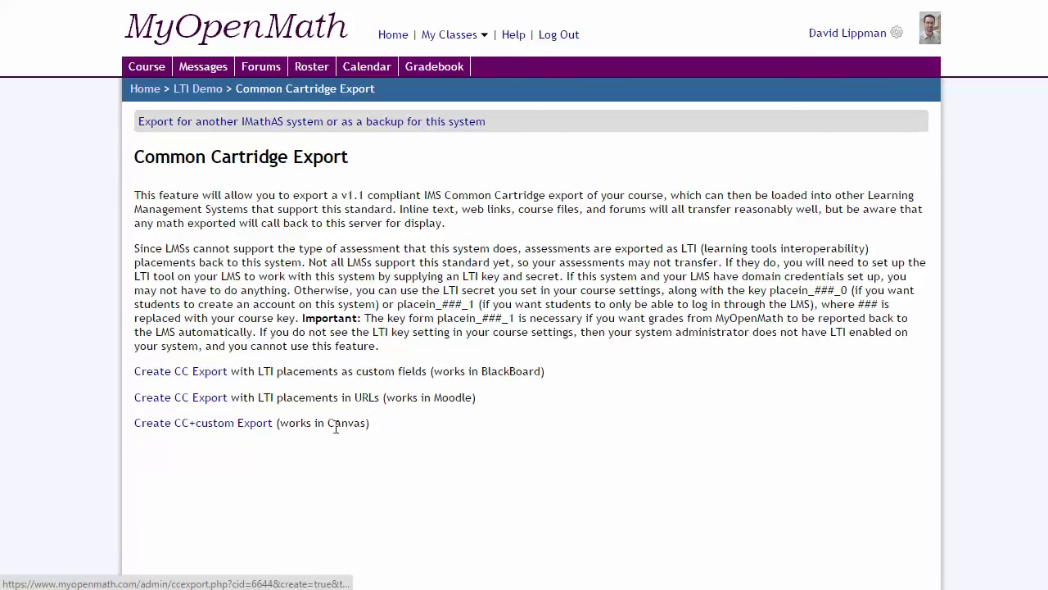
pyautogui.click(235, 427)
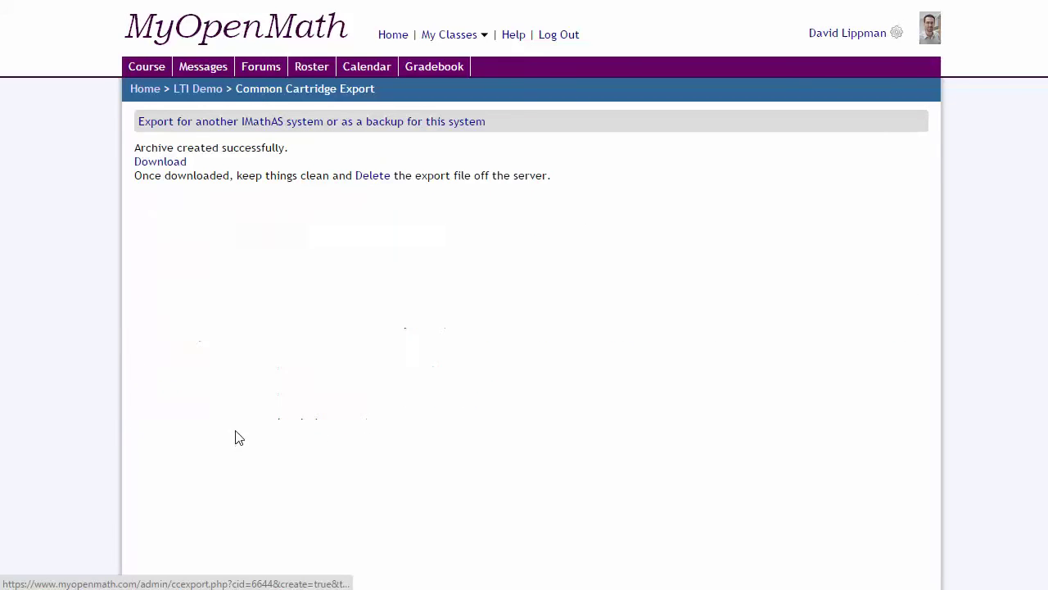
pyautogui.click(163, 165)
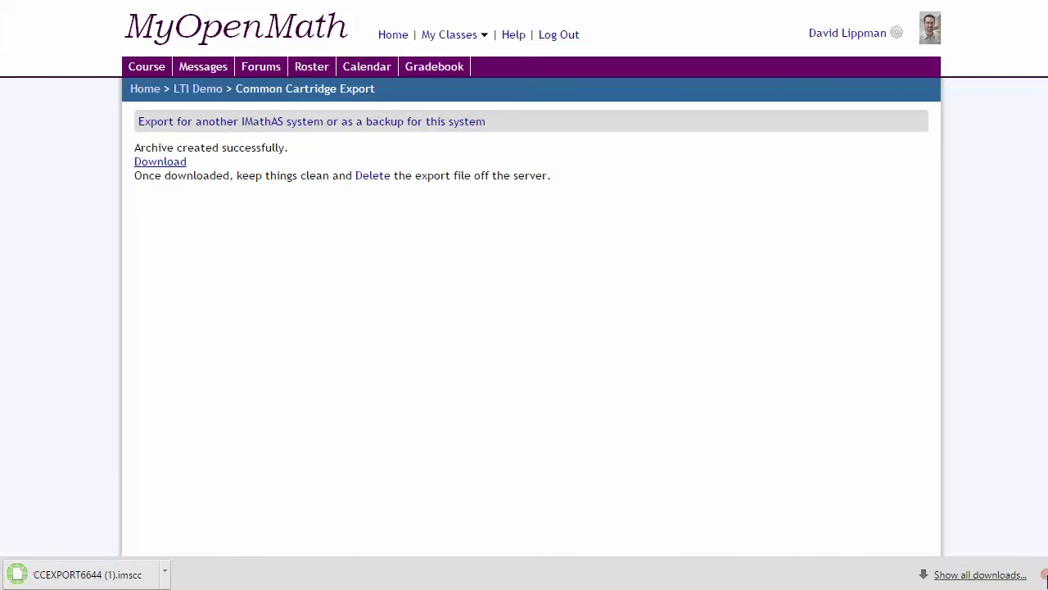
pyautogui.click(1045, 574)
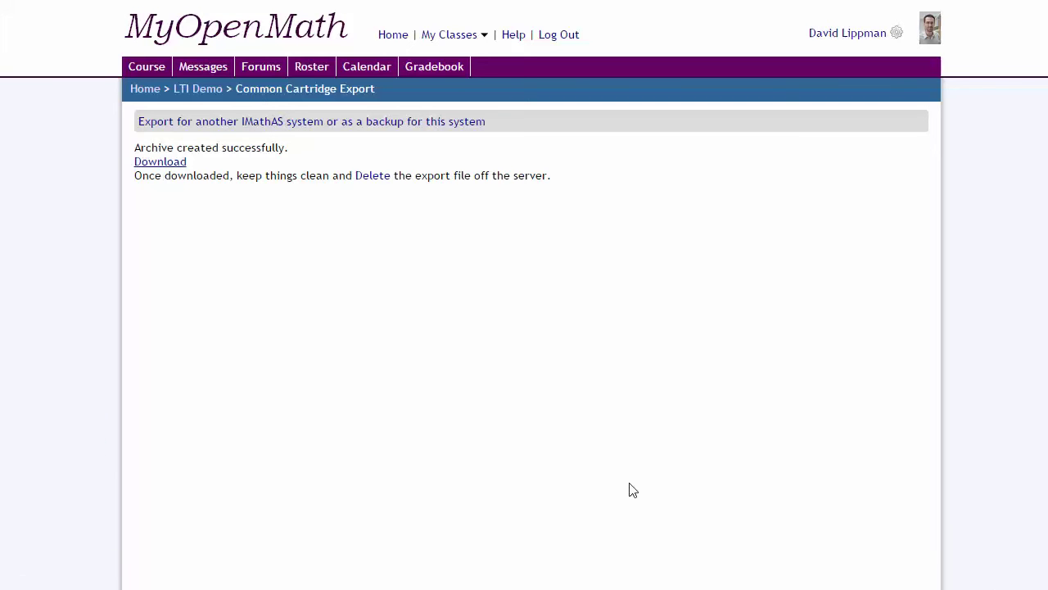
# Open the LTI Demo course settings and locate the LTI access secret
pyautogui.click(183, 90)
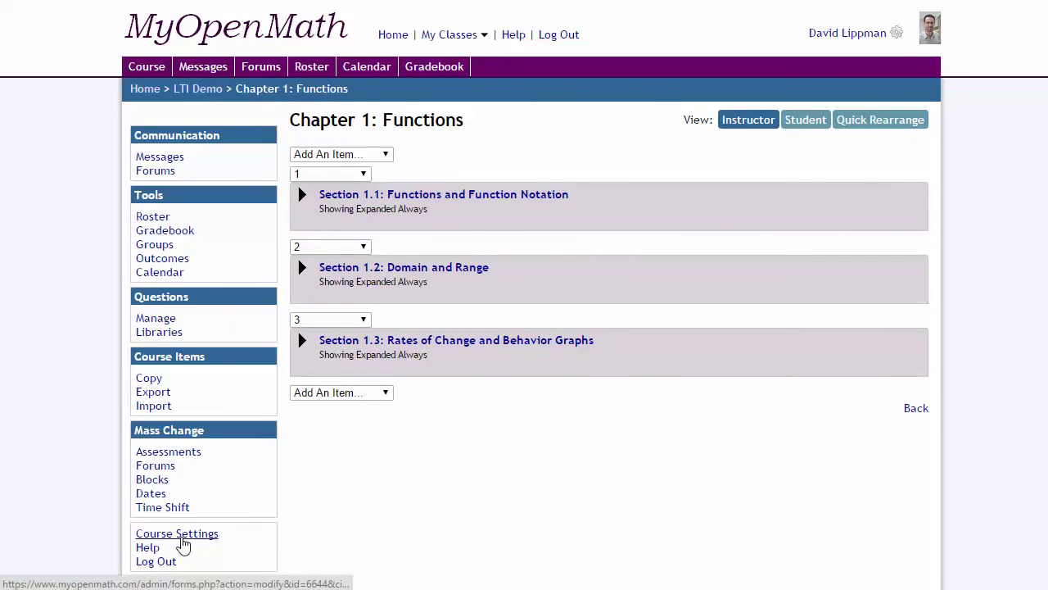
pyautogui.click(182, 540)
pyautogui.scroll(-2, 571, 231)
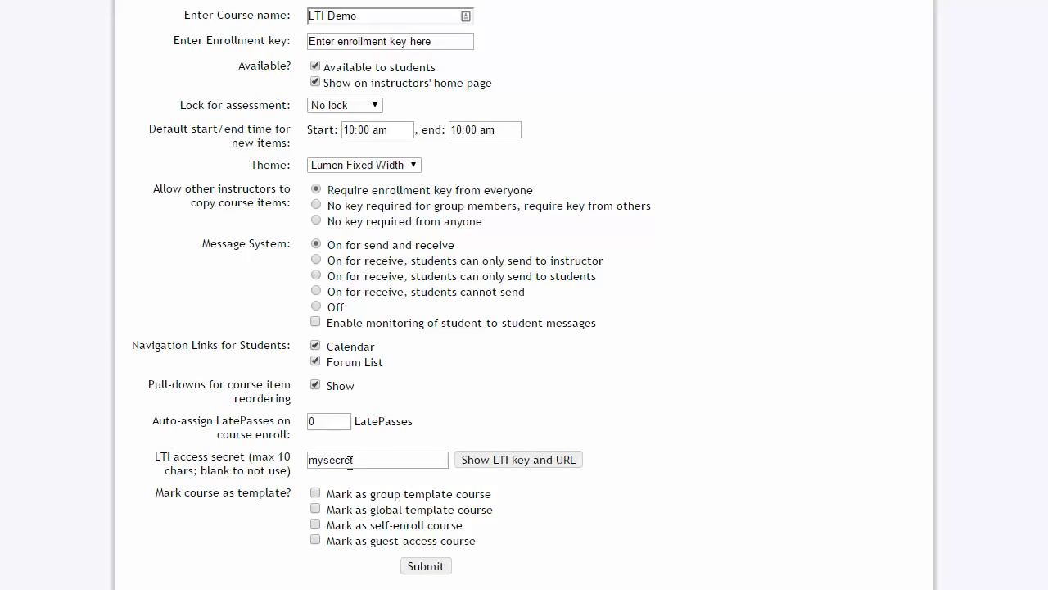
pyautogui.moveTo(377, 463); pyautogui.dragTo(288, 463)
pyautogui.hotkey('ctrl', 'c')
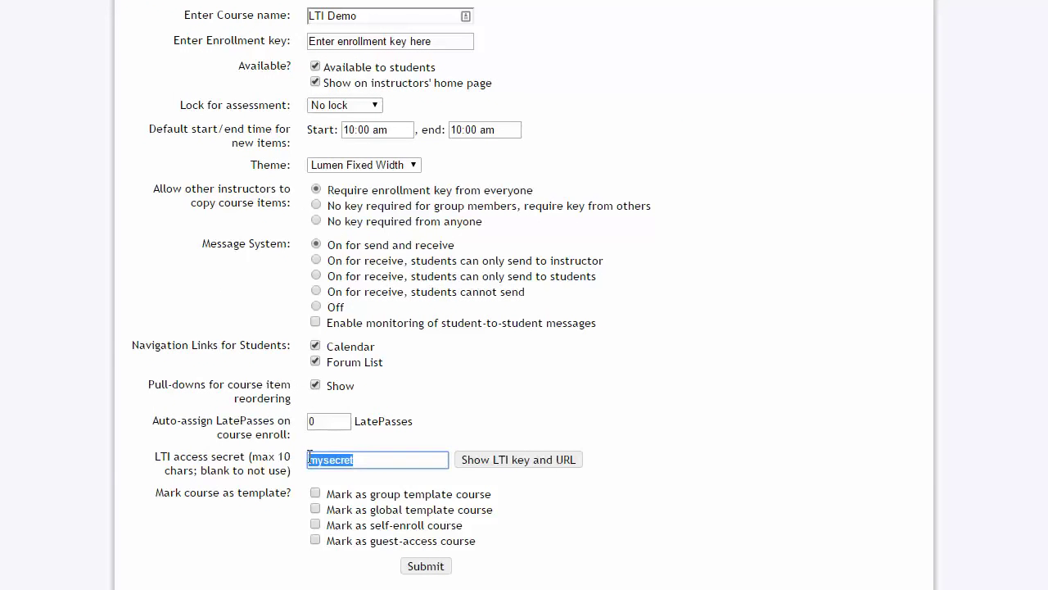
pyautogui.click(355, 460)
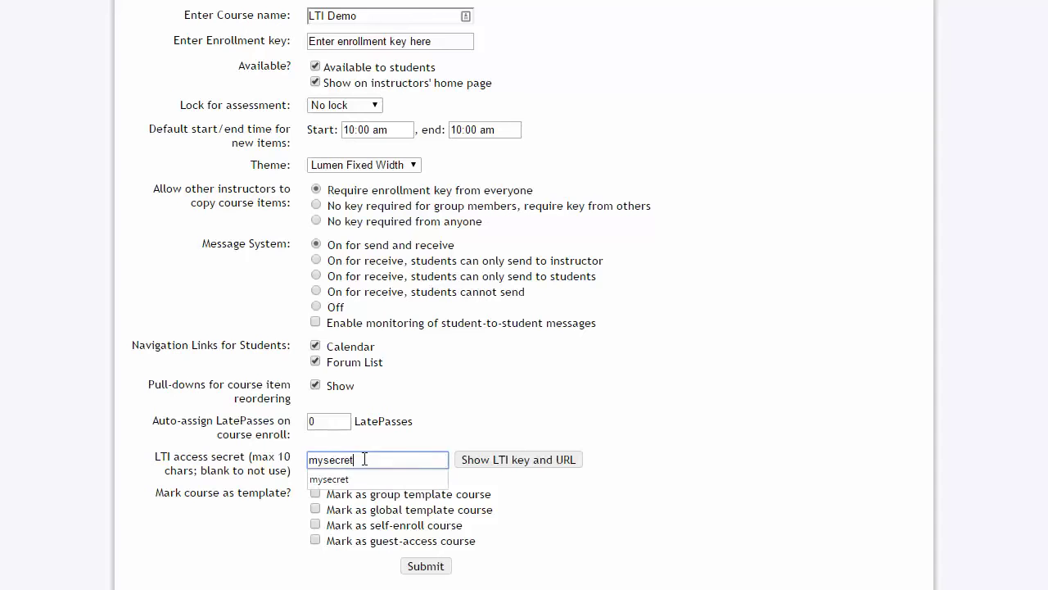
pyautogui.click(483, 424)
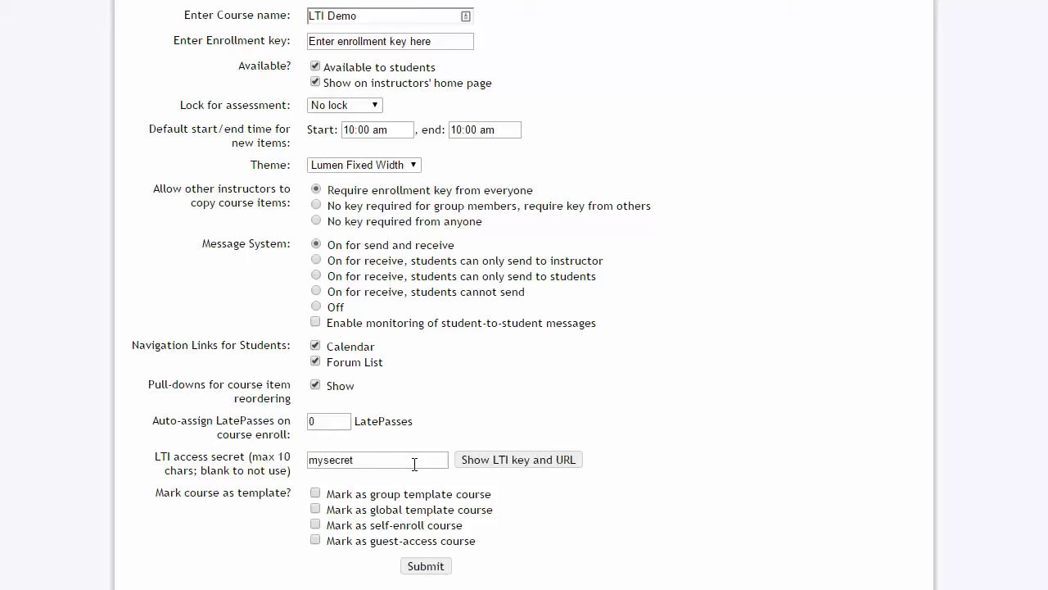
pyautogui.doubleClick(415, 464)
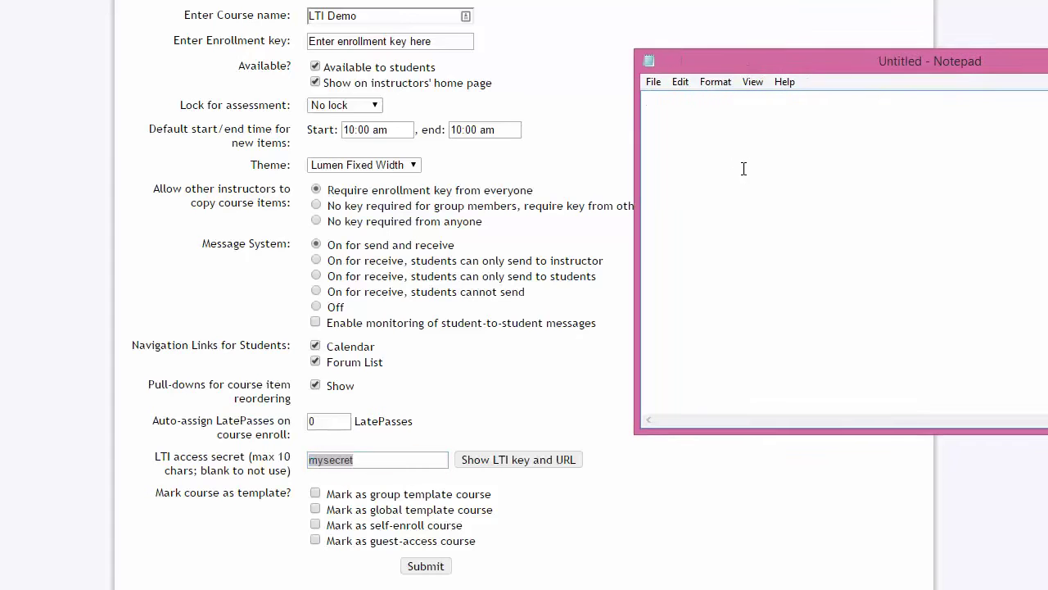
pyautogui.hotkey('ctrl', 'v')
pyautogui.press('Return')
pyautogui.press('Up')
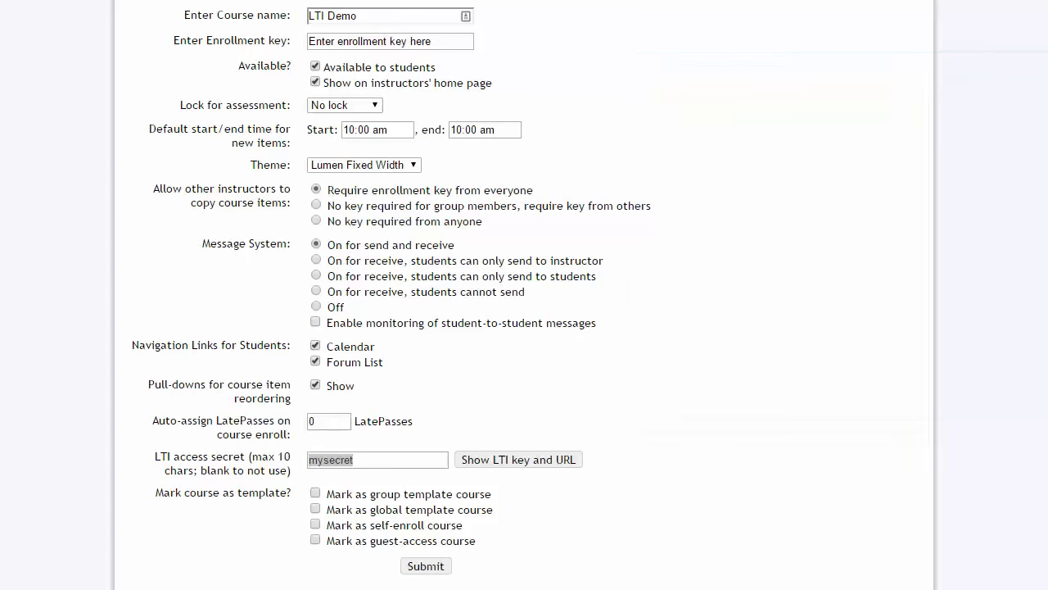
pyautogui.click(403, 495)
pyautogui.click(374, 464)
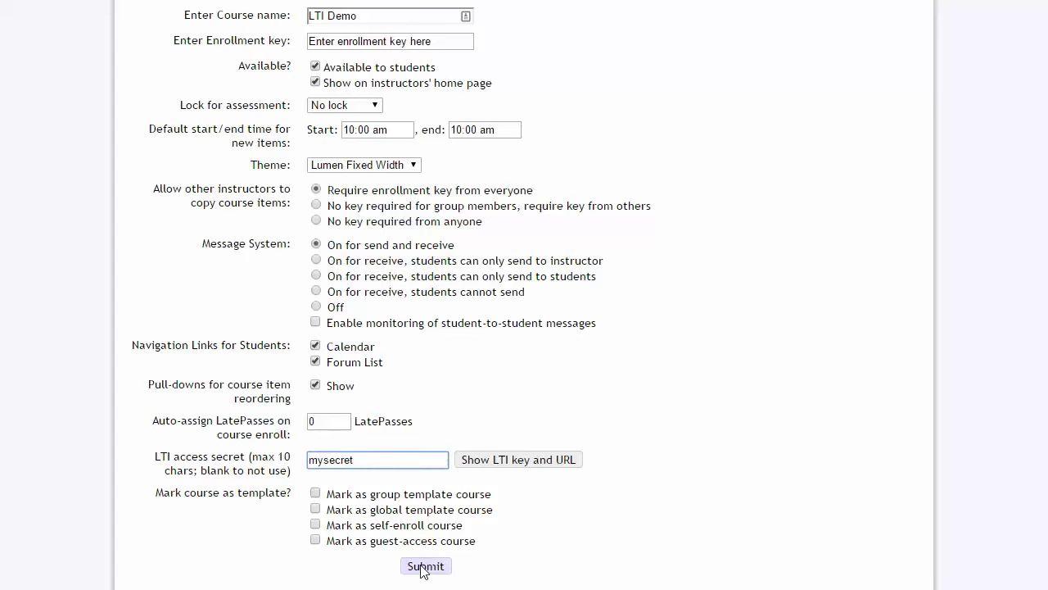
pyautogui.click(500, 466)
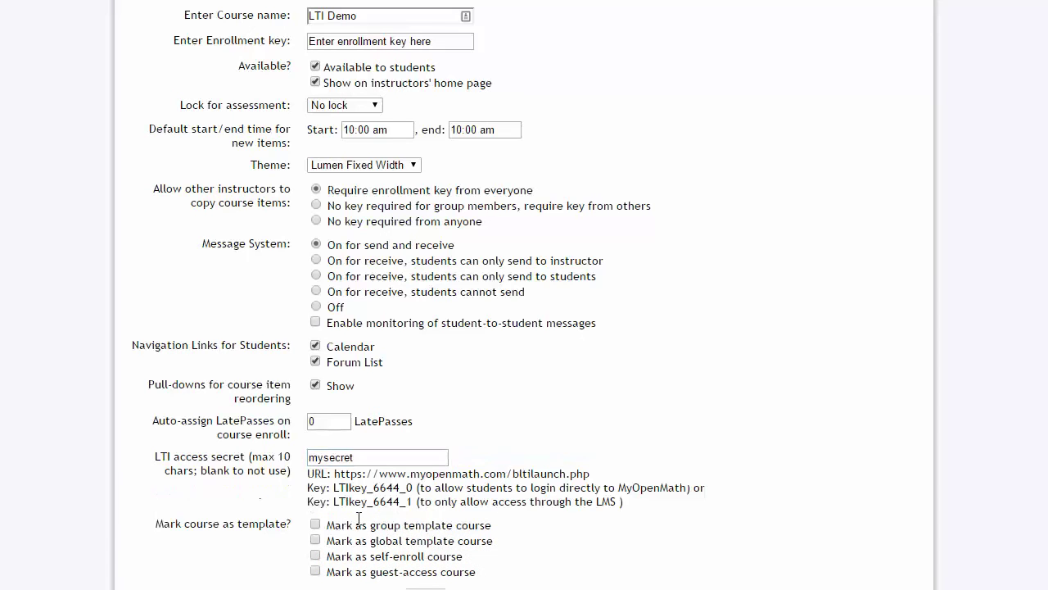
pyautogui.moveTo(413, 501); pyautogui.dragTo(335, 503)
pyautogui.hotkey('ctrl', 'c')
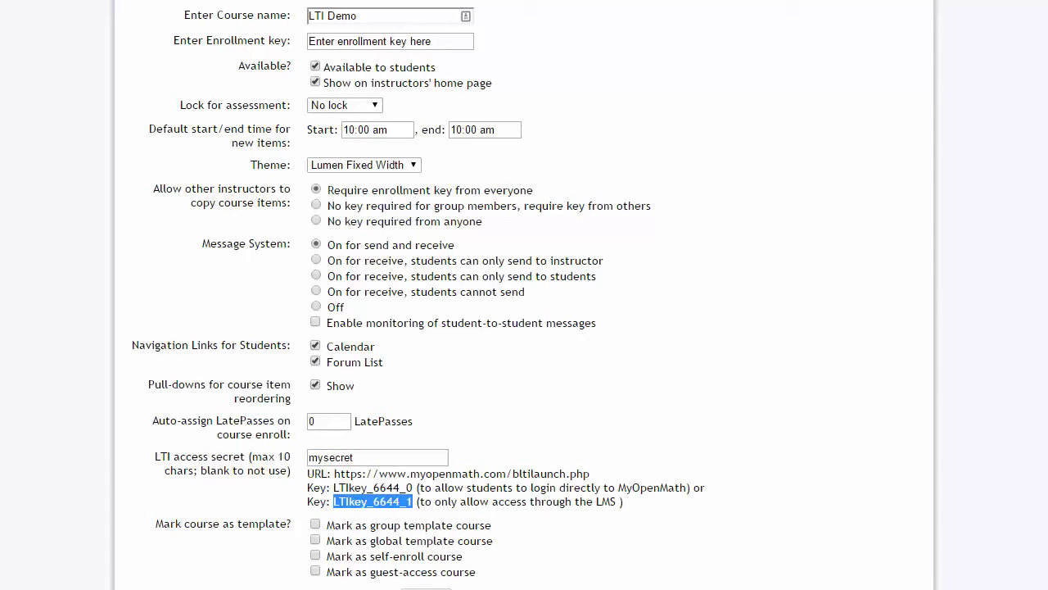
pyautogui.hotkey('alt', 'Tab')
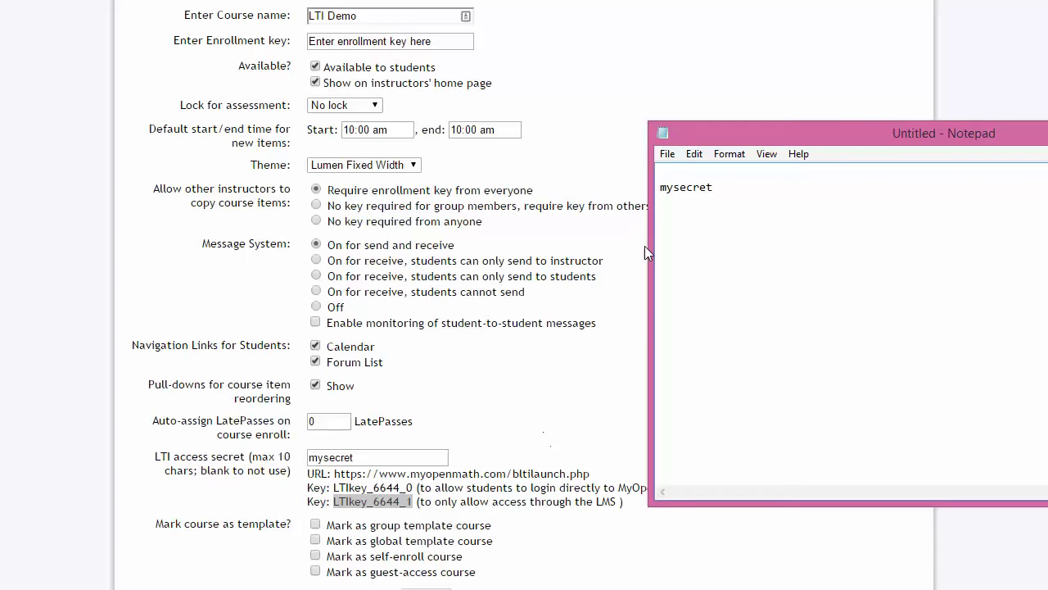
pyautogui.click(674, 176)
pyautogui.hotkey('ctrl', 'v')
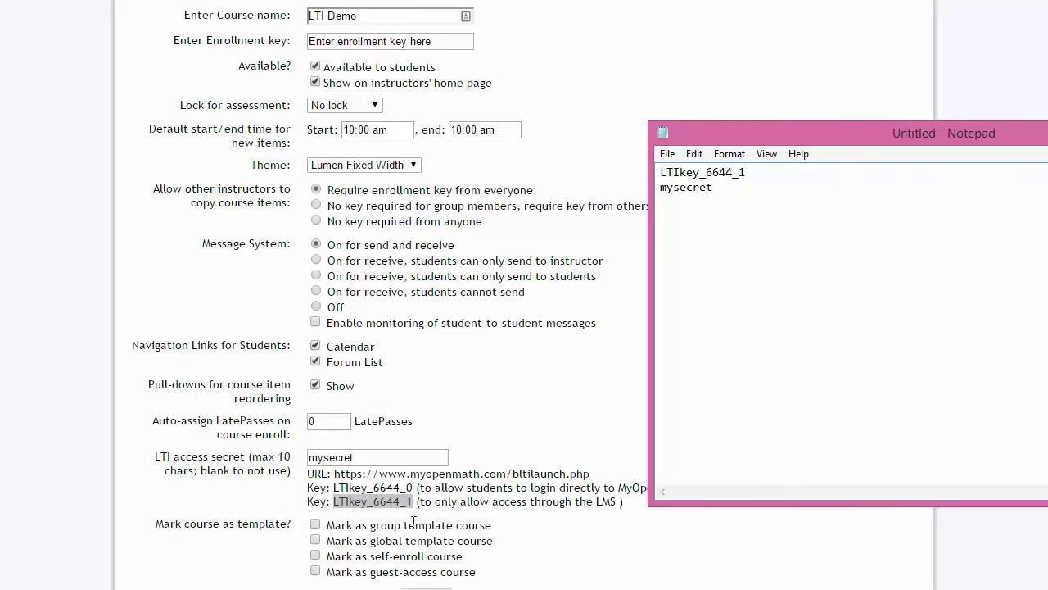
pyautogui.moveTo(771, 138); pyautogui.dragTo(1047, 137)
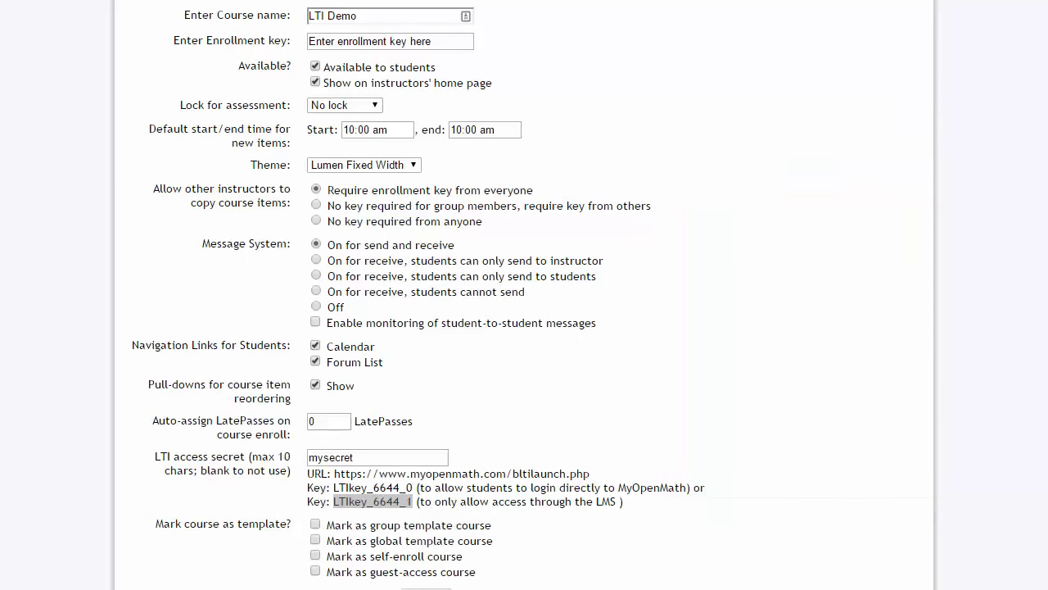
pyautogui.click(442, 501)
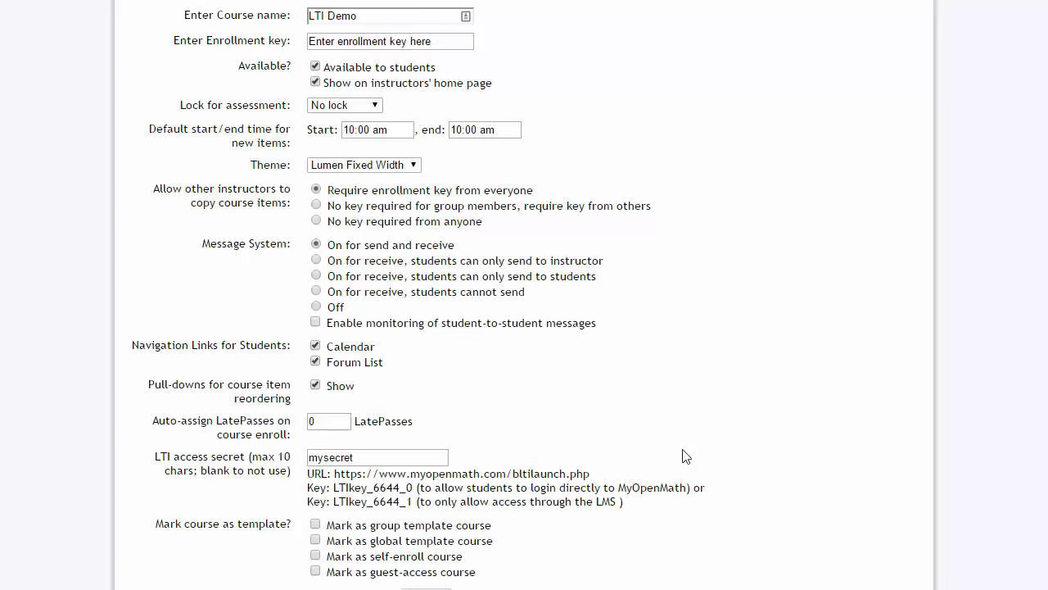
pyautogui.scroll(-1, 670, 443)
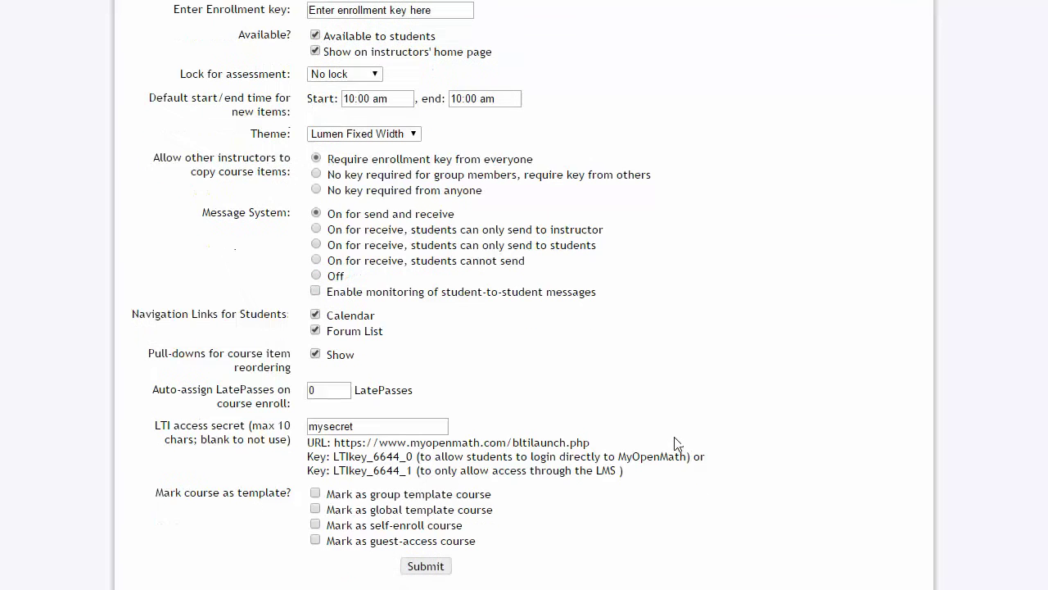
pyautogui.click(439, 567)
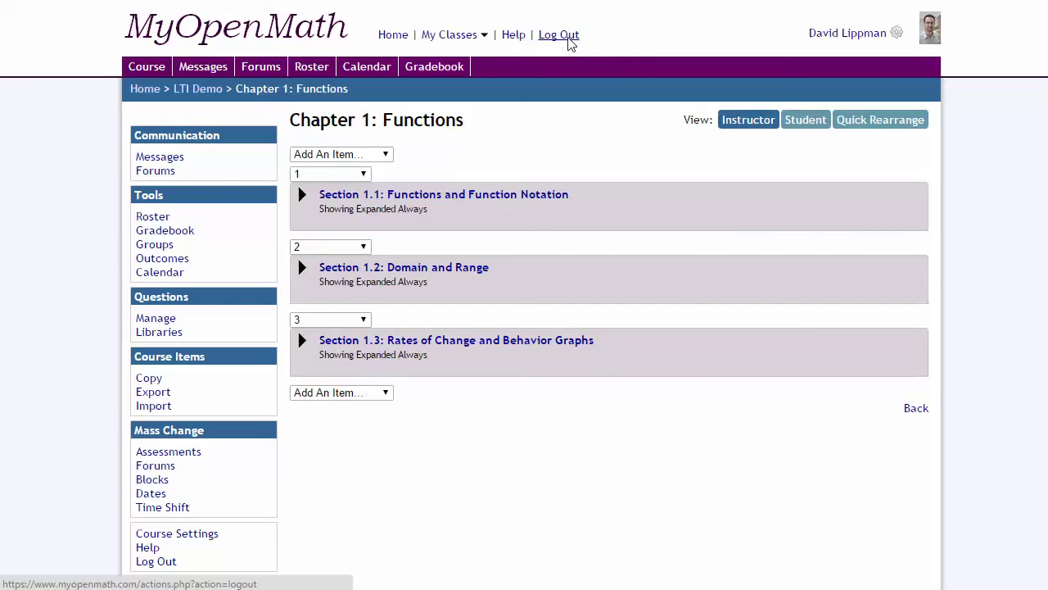
# Log out of MyOpenMath and start a Canvas Course Export Package import in Canvas
pyautogui.click(570, 45)
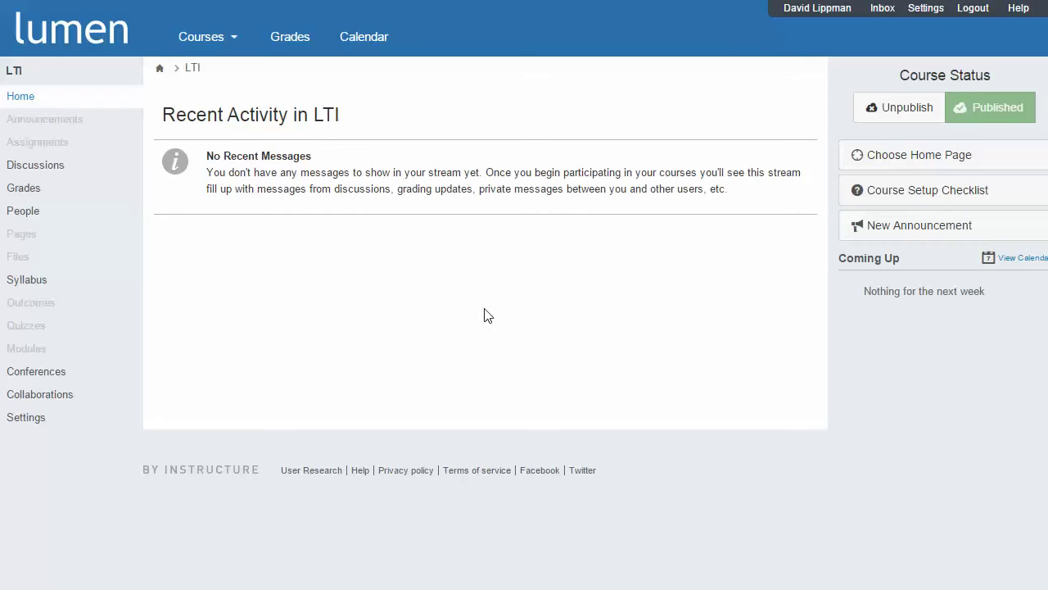
pyautogui.click(26, 424)
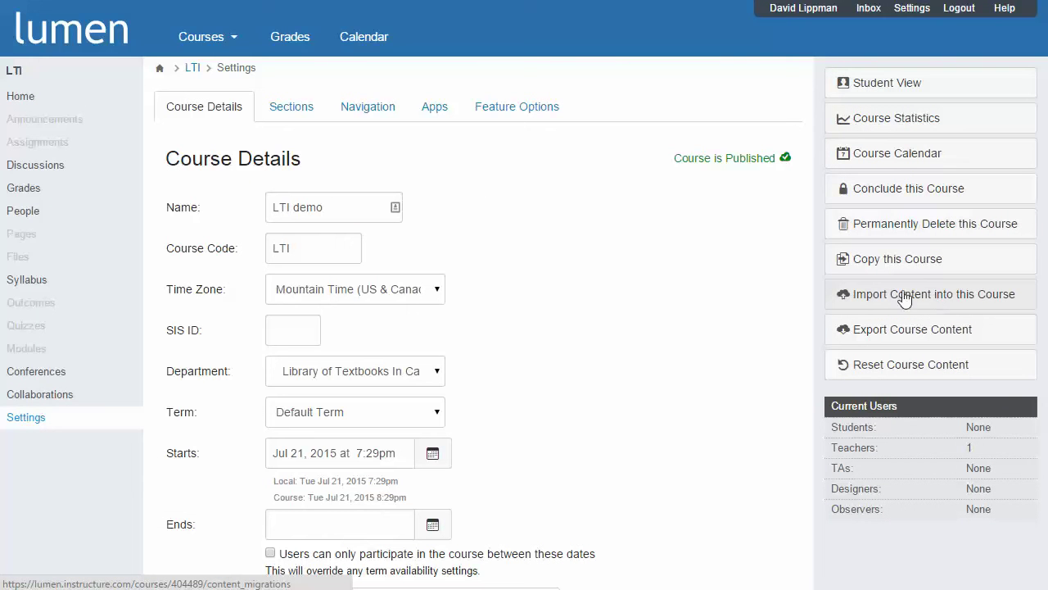
pyautogui.click(925, 299)
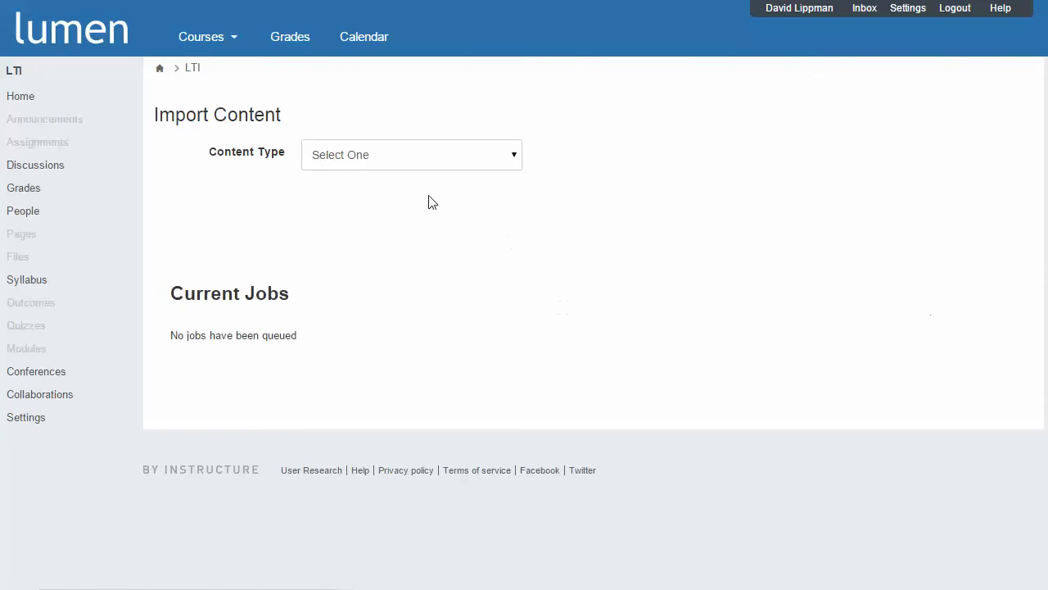
pyautogui.click(352, 152)
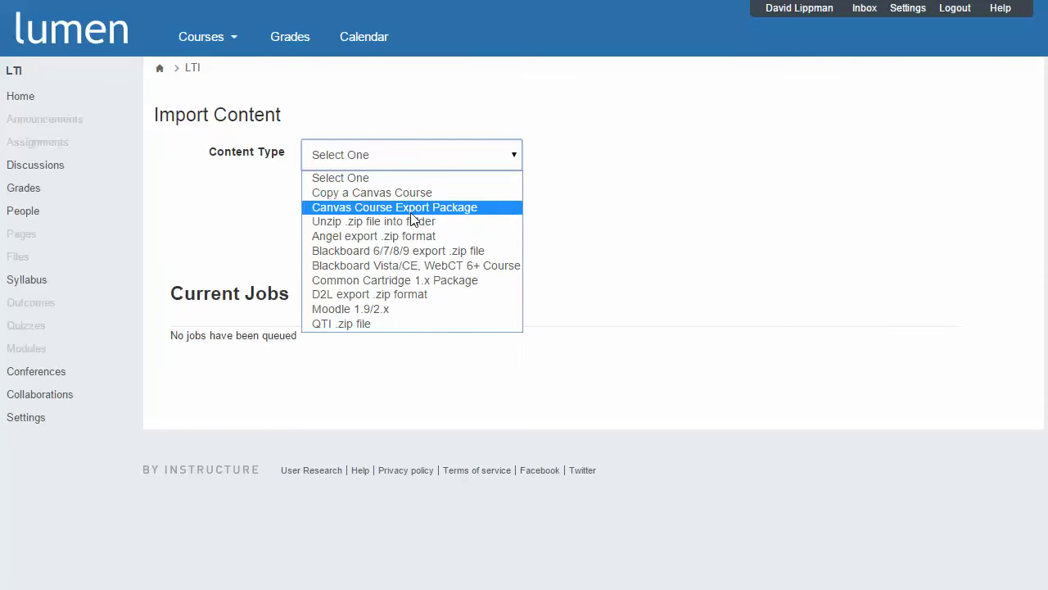
pyautogui.click(500, 211)
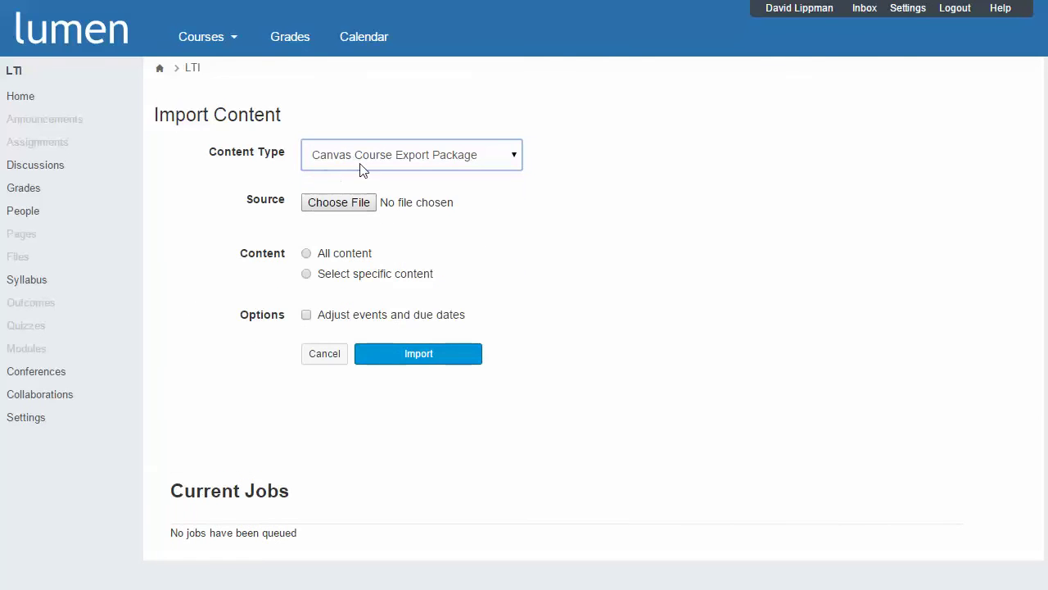
# Import CCEXPORT6644 (1).imscc into the course with All content selected
pyautogui.click(336, 202)
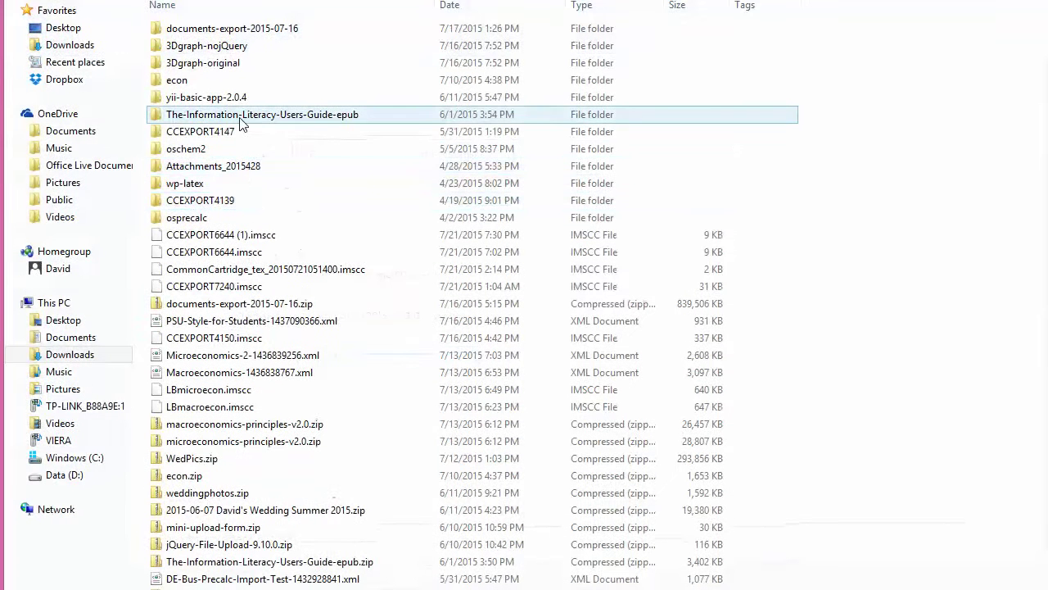
pyautogui.doubleClick(236, 239)
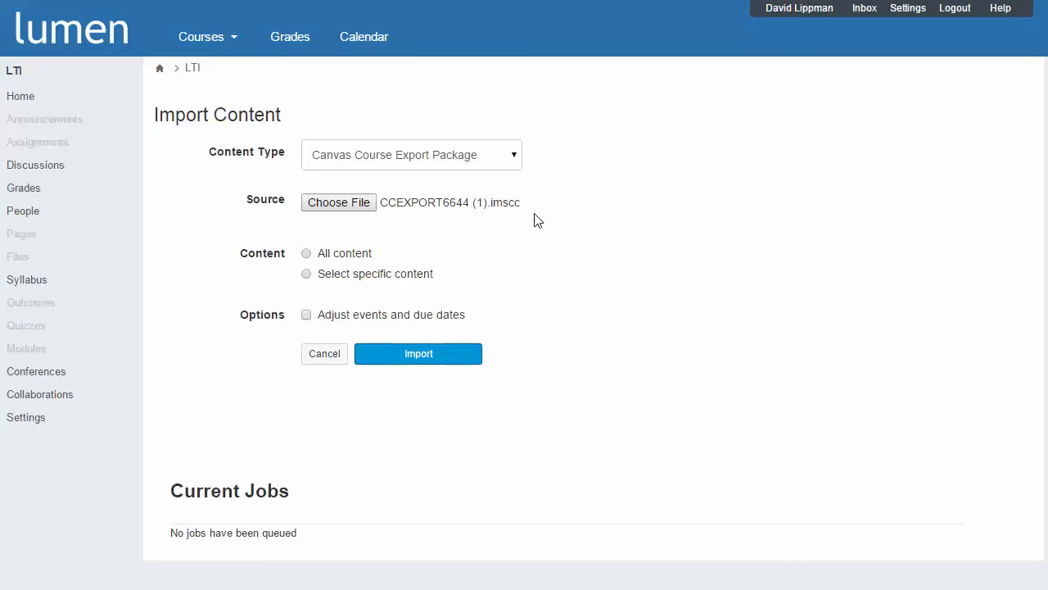
pyautogui.click(306, 254)
pyautogui.click(433, 354)
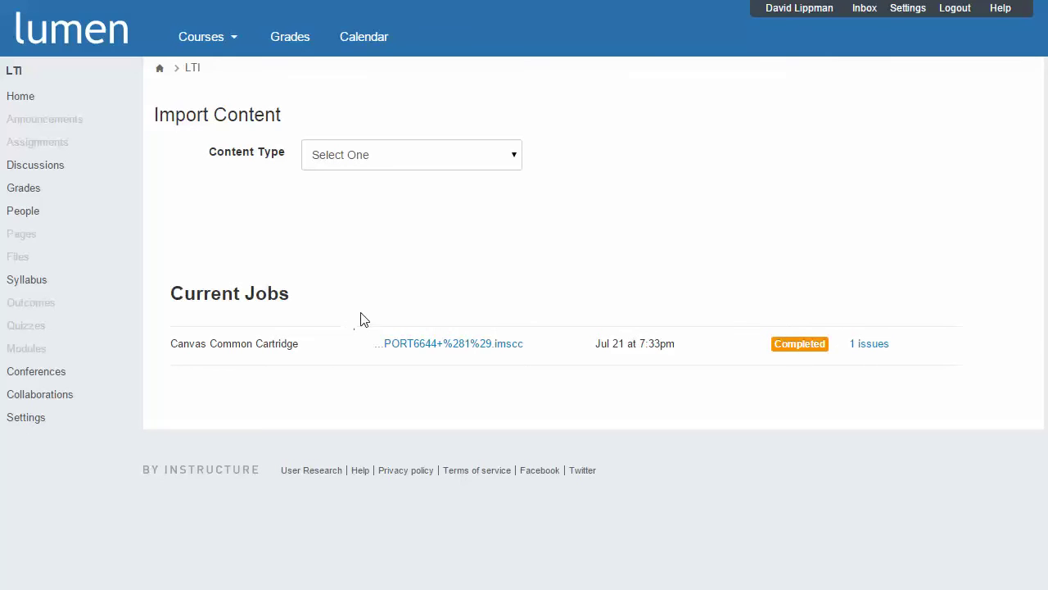
# List the course's app configurations and open the MyOpenMath app's gear menu
pyautogui.click(44, 421)
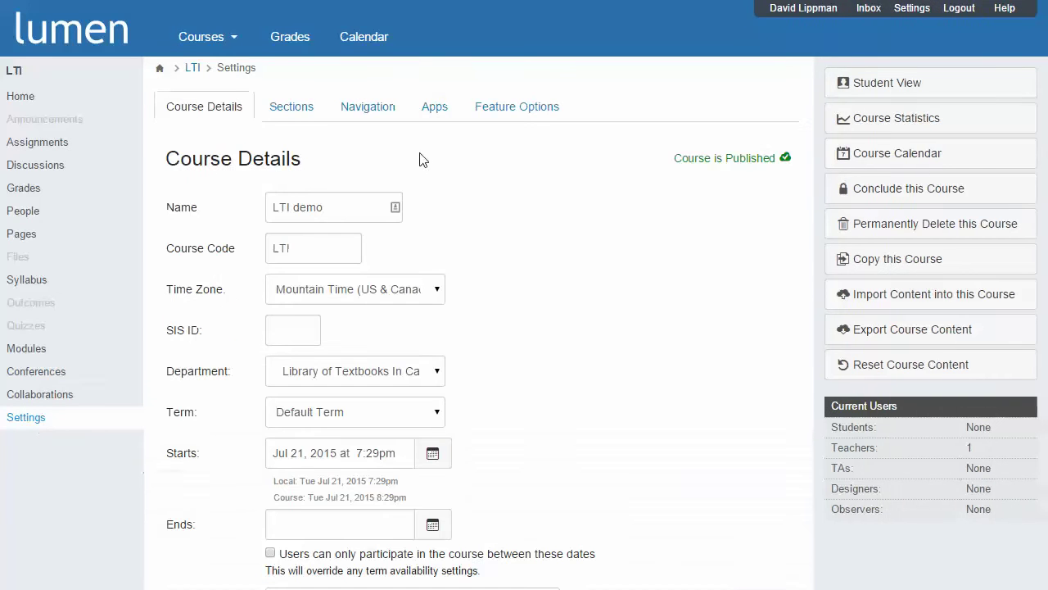
pyautogui.click(440, 115)
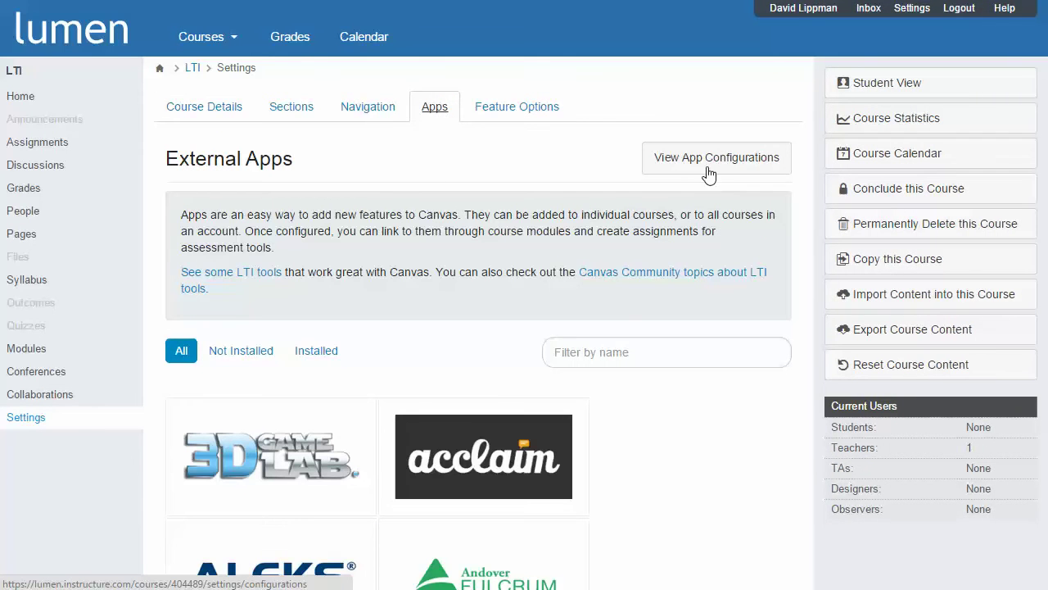
pyautogui.click(709, 172)
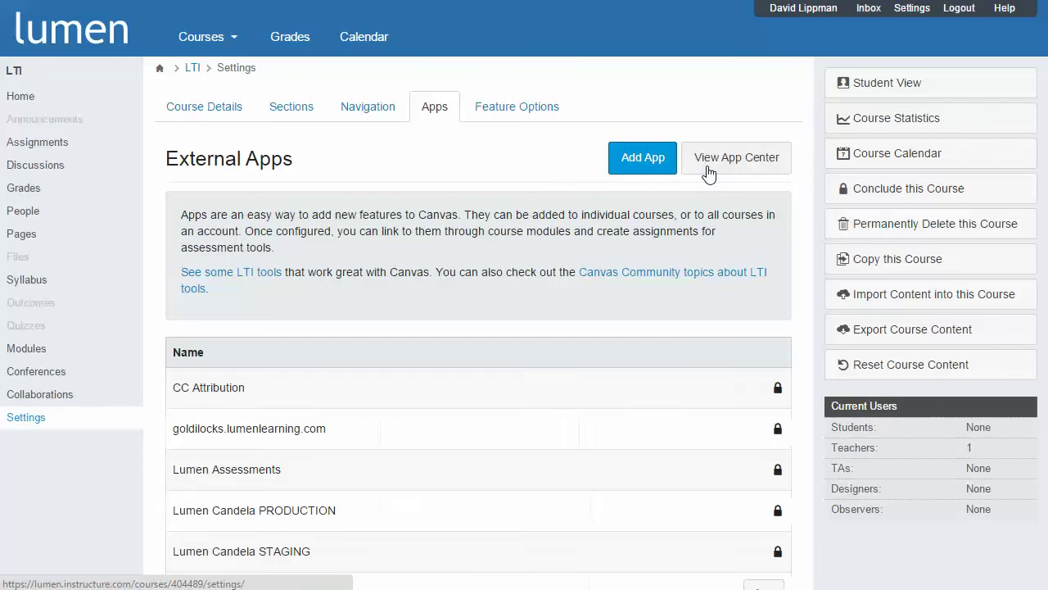
pyautogui.scroll(-3, 532, 201)
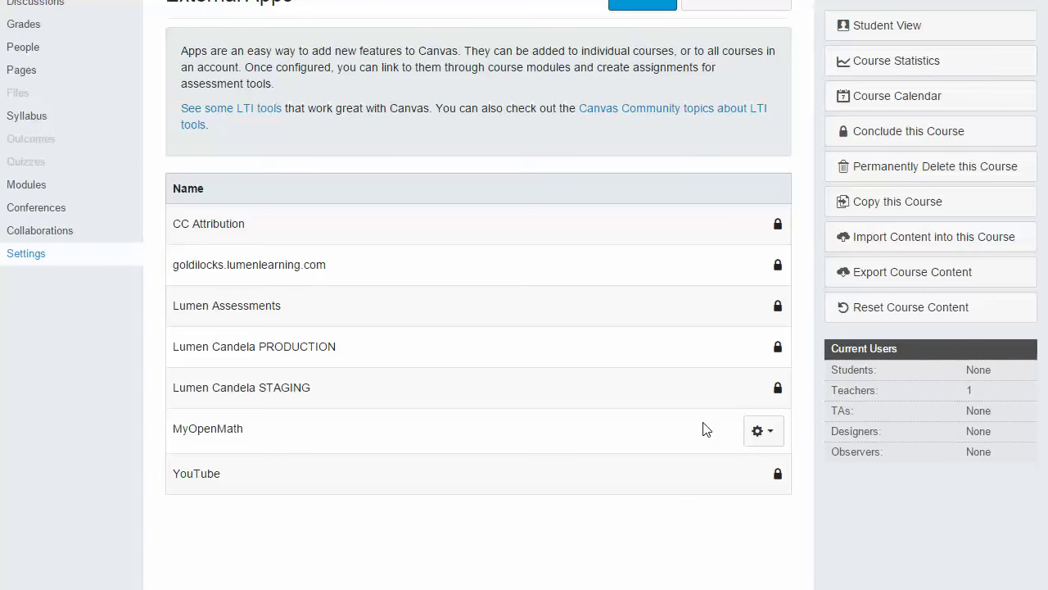
pyautogui.click(753, 430)
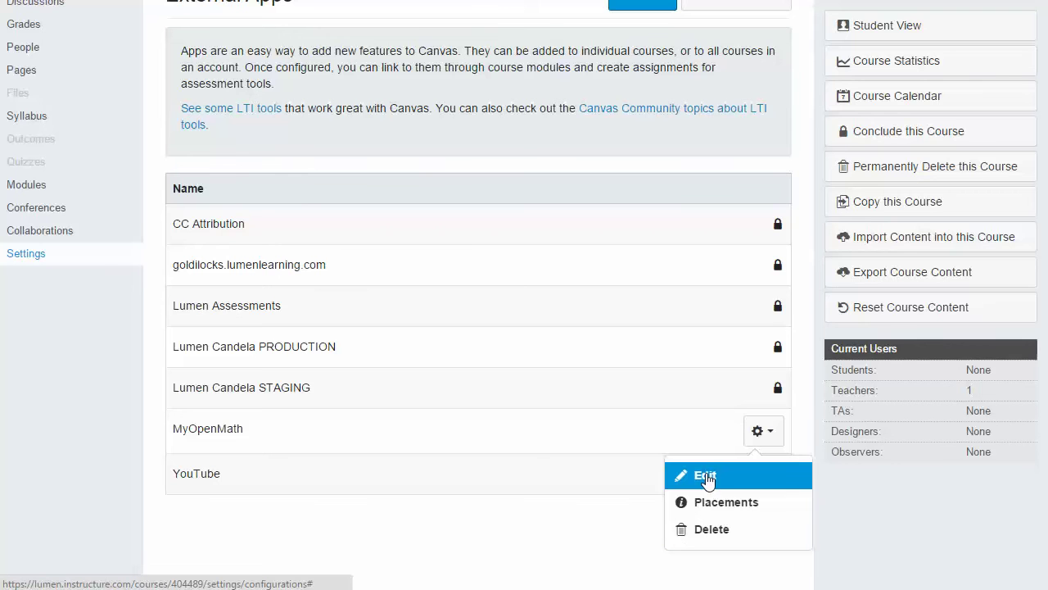
pyautogui.click(706, 479)
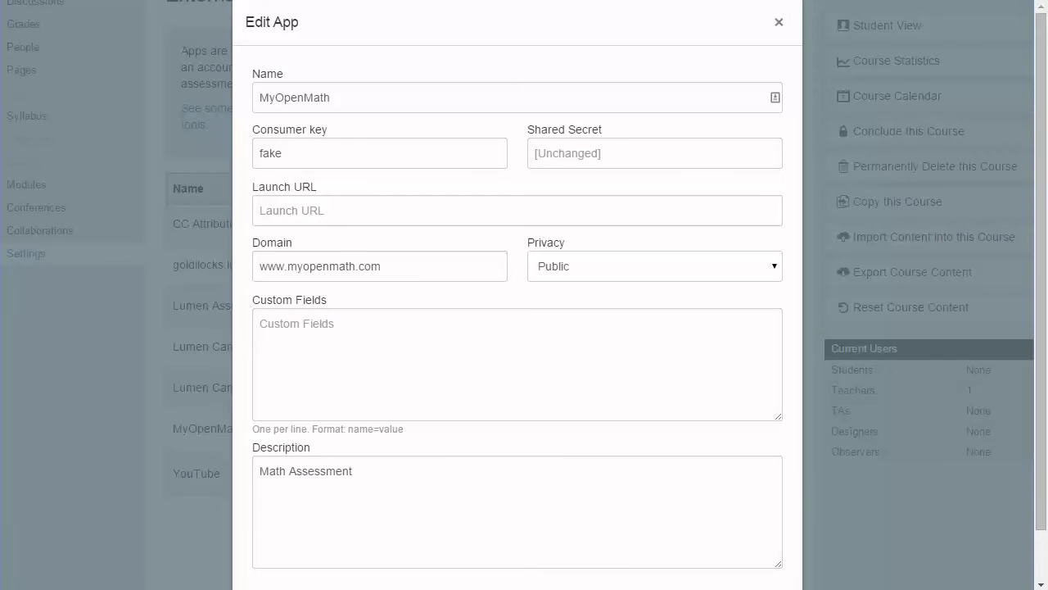
pyautogui.hotkey('alt', 'Tab')
pyautogui.hotkey('shift', 'Home')
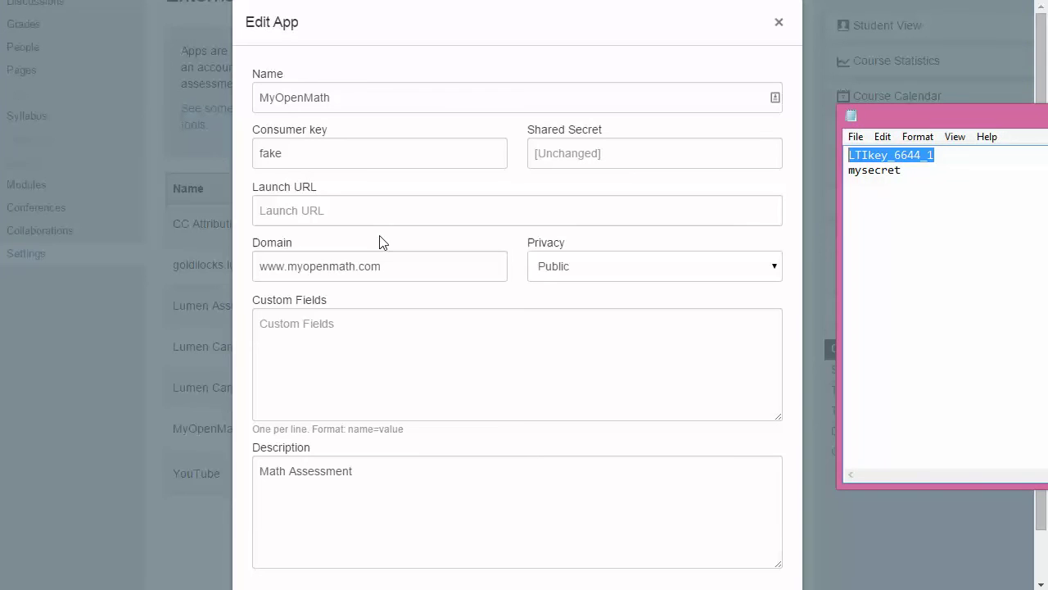
pyautogui.hotkey('ctrl', 'c')
pyautogui.click(363, 154)
pyautogui.moveTo(362, 153); pyautogui.dragTo(186, 153)
pyautogui.hotkey('ctrl', 'v')
pyautogui.hotkey('alt', 'Tab')
pyautogui.hotkey('shift', 'Home')
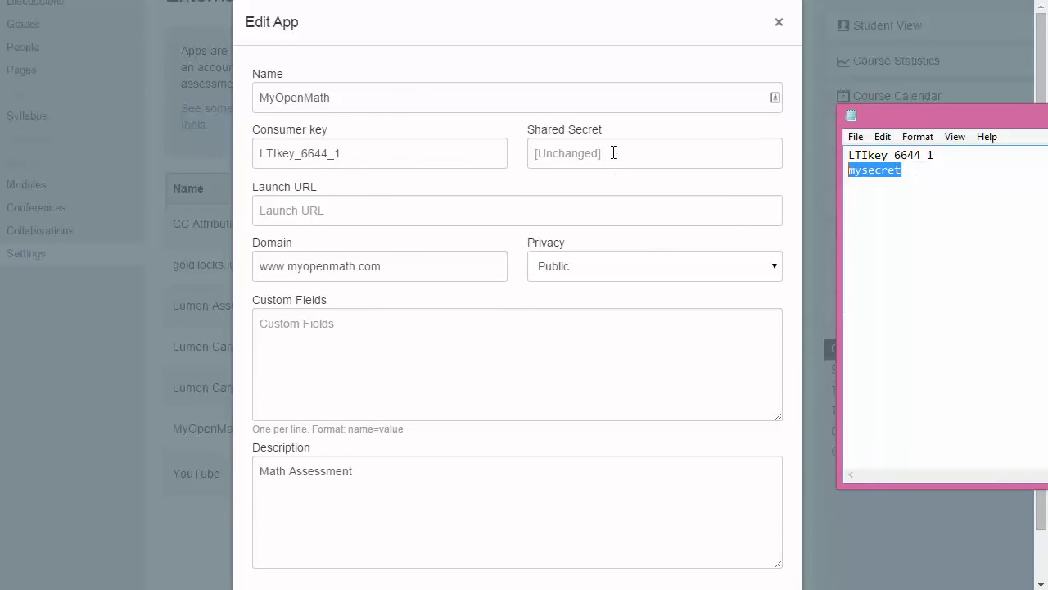
pyautogui.hotkey('ctrl', 'c')
pyautogui.click(609, 152)
pyautogui.hotkey('ctrl', 'v')
pyautogui.press('Tab')
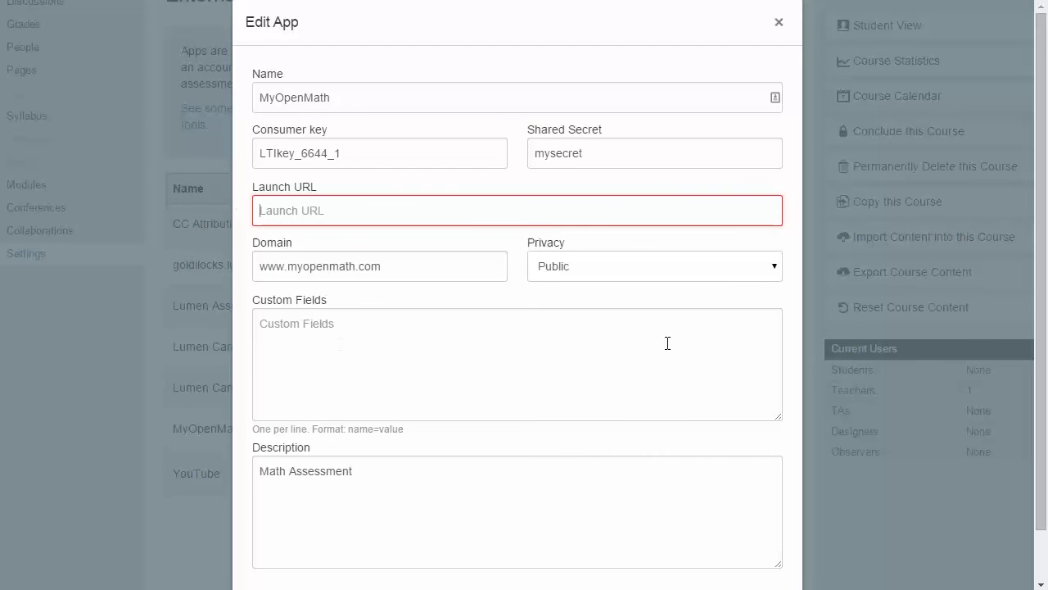
# Verify the entered key and secret and save the MyOpenMath app settings
pyautogui.click(339, 154)
pyautogui.click(559, 155)
pyautogui.scroll(-2, 655, 440)
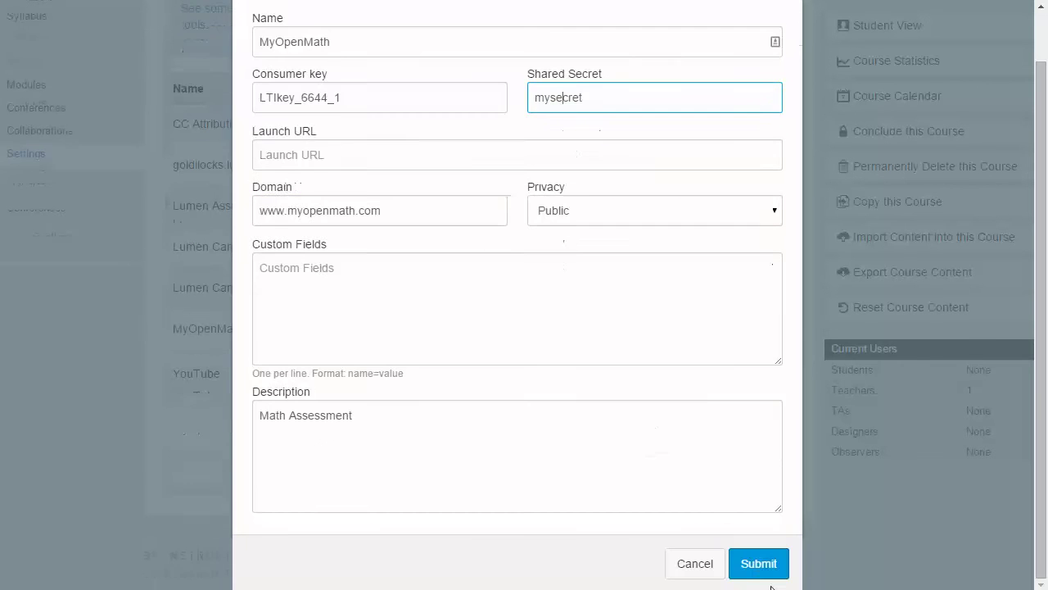
pyautogui.click(757, 562)
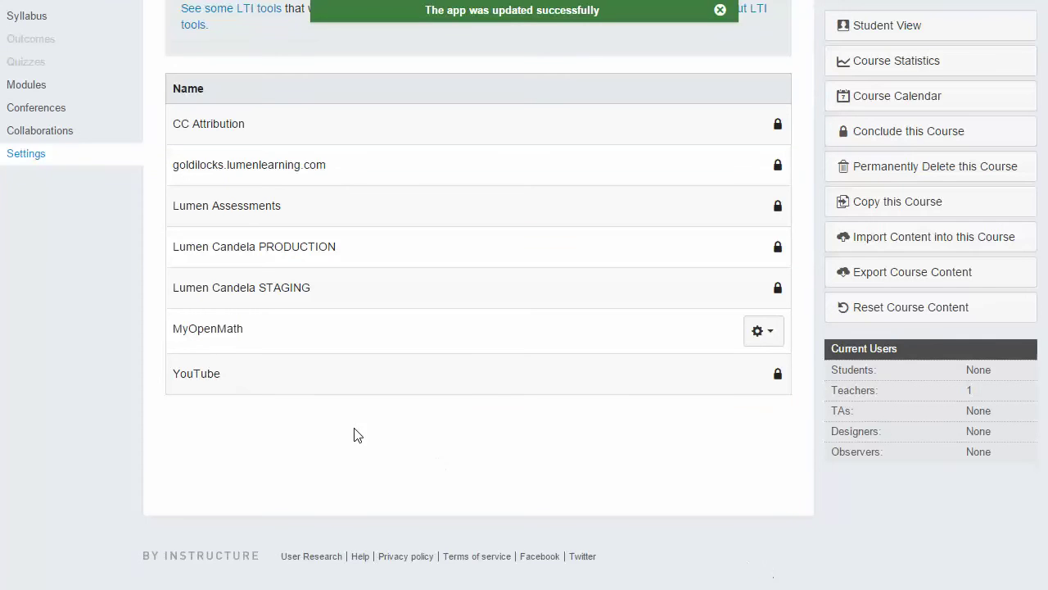
pyautogui.scroll(3, 360, 434)
# Open the Modules page listing Chapter 1: Functions content
pyautogui.click(48, 351)
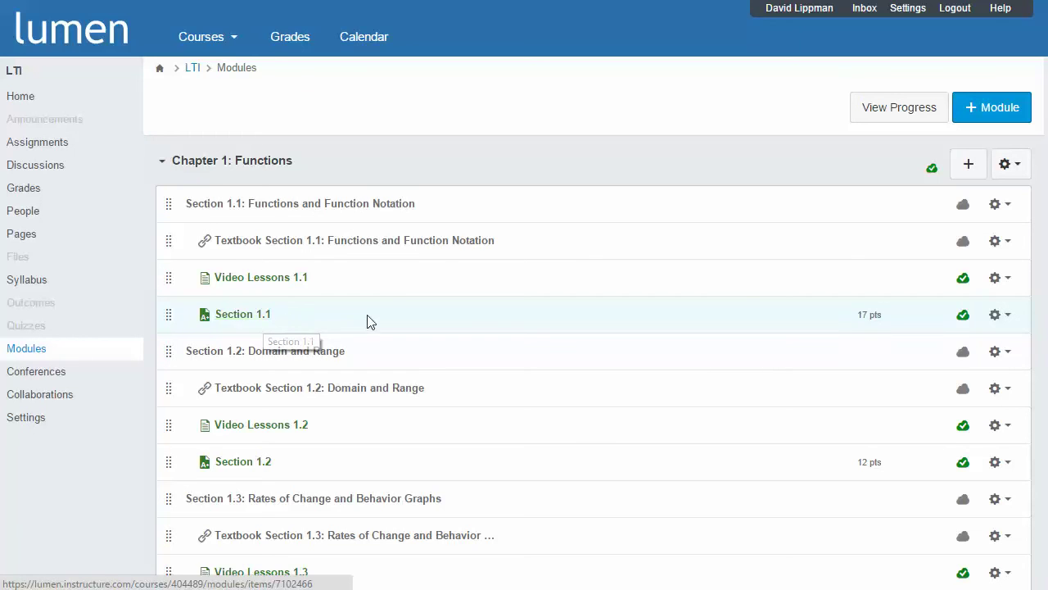
# Launch the Section 1.1 assessment from the module list
pyautogui.click(244, 319)
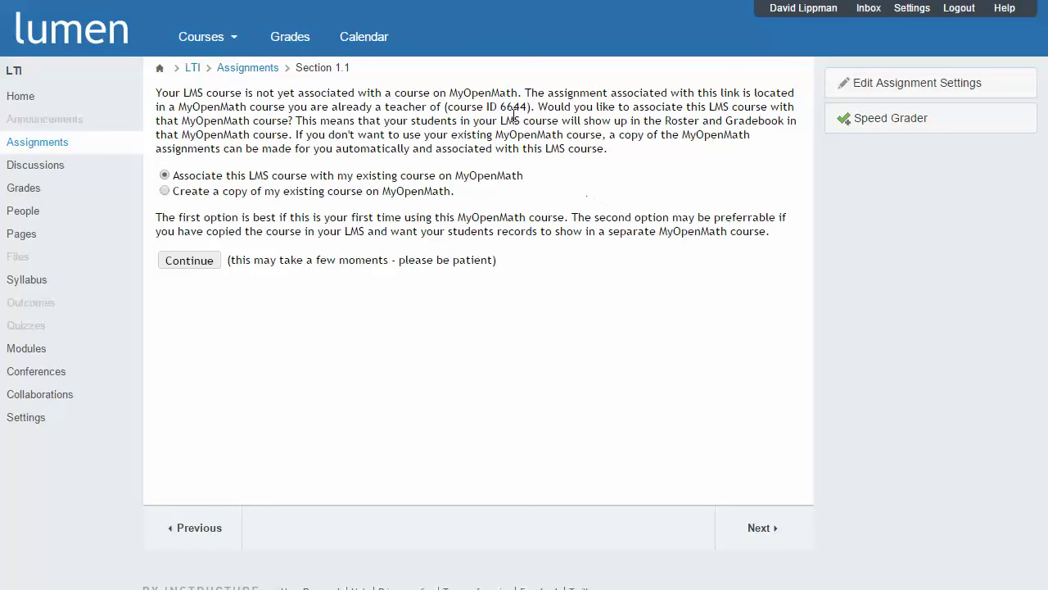
pyautogui.moveTo(501, 107); pyautogui.dragTo(528, 107)
pyautogui.click(524, 218)
pyautogui.click(164, 190)
pyautogui.click(164, 176)
# Associate with MyOpenMath course 6644 using default display, preview Section 1.1, then return to LTI Home
pyautogui.click(196, 262)
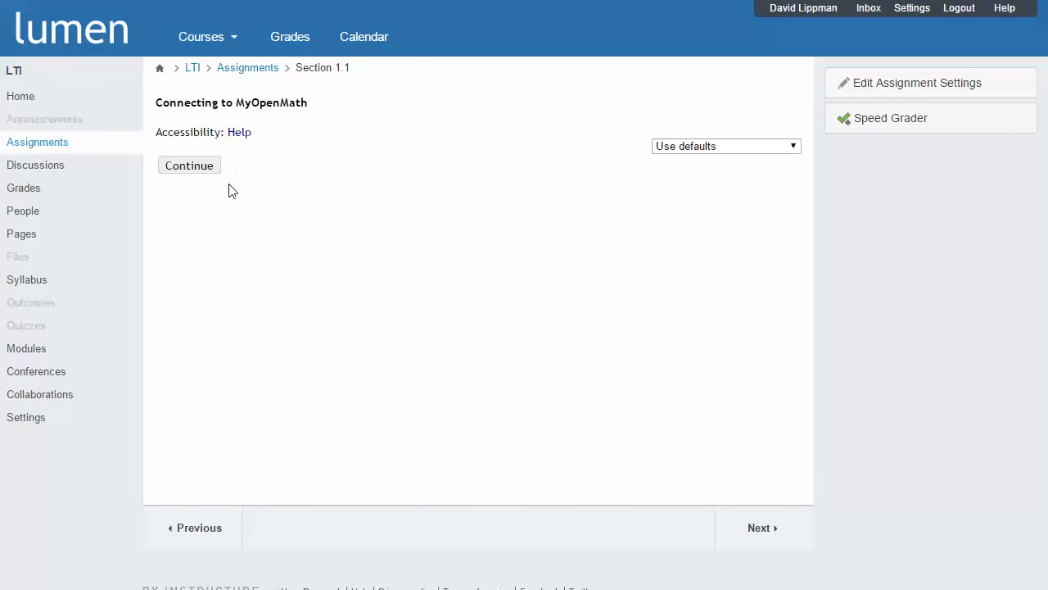
pyautogui.click(753, 146)
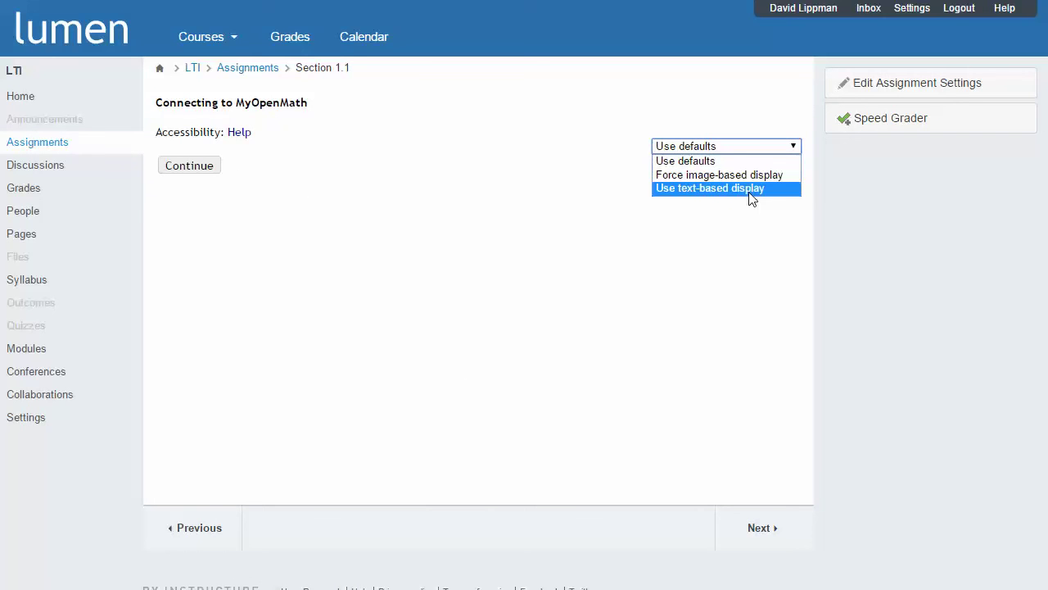
pyautogui.click(755, 135)
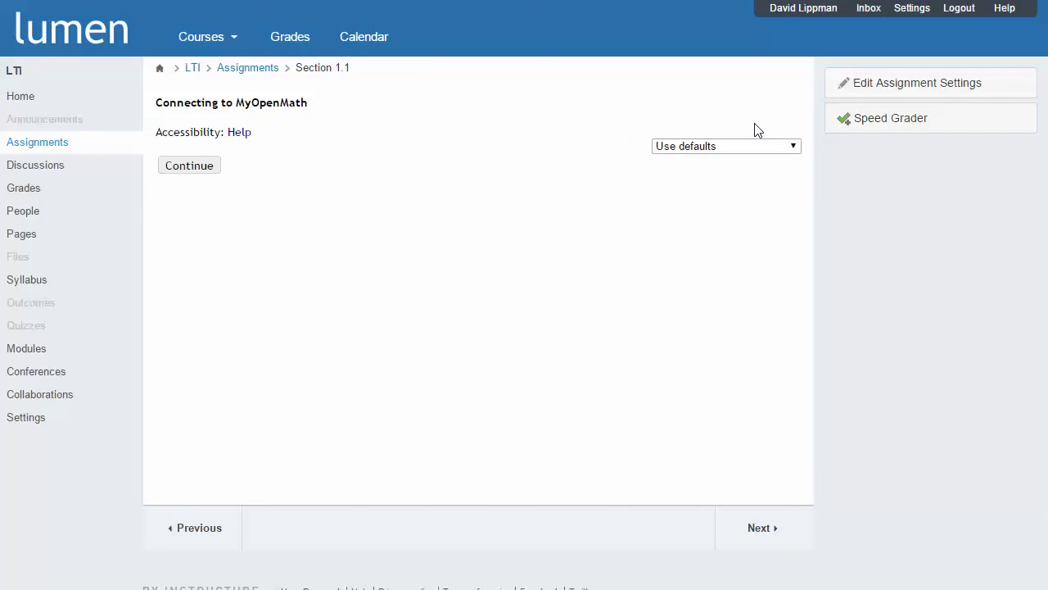
pyautogui.click(195, 170)
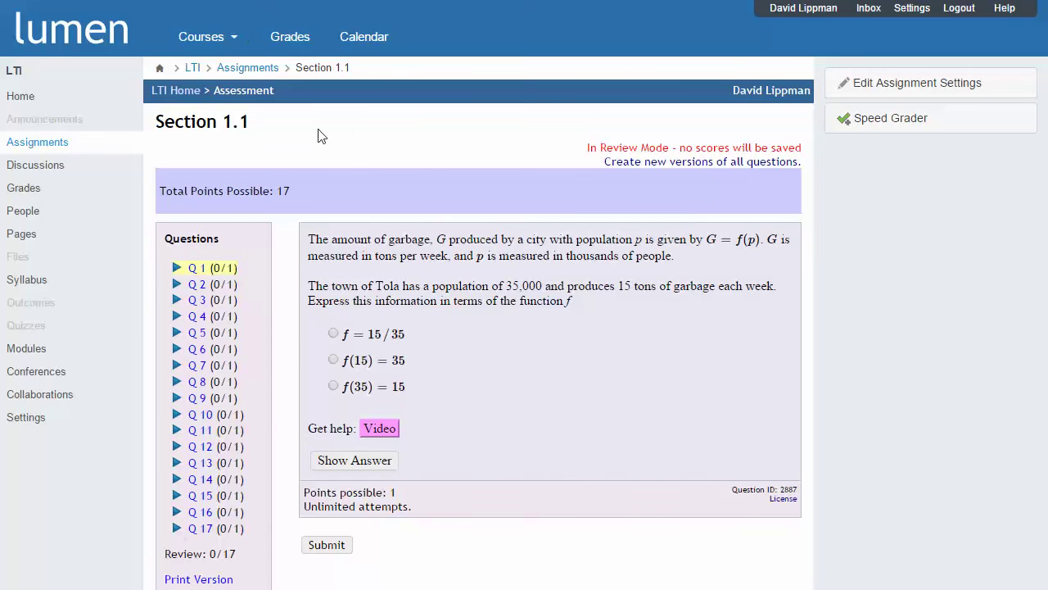
pyautogui.click(163, 92)
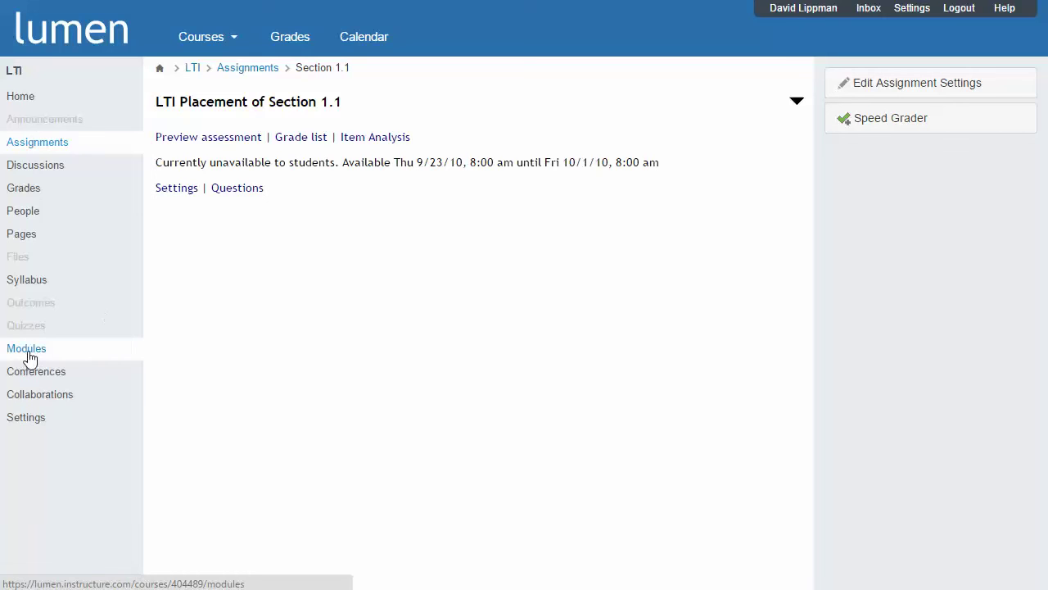
# Launch the Section 1.2 assessment from Modules, confirm its 12 questions load, then return to Modules
pyautogui.click(142, 354)
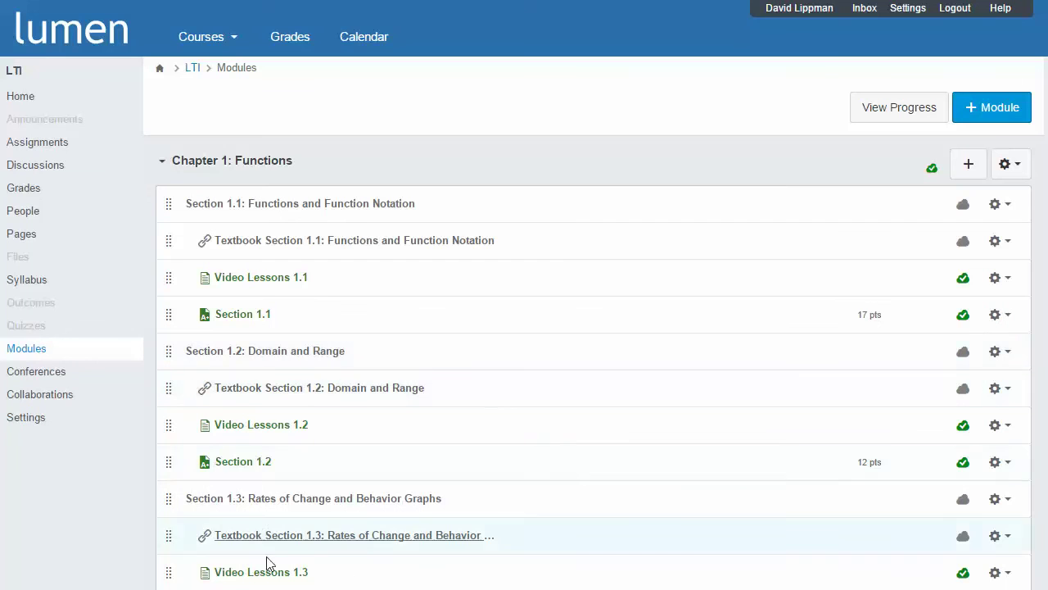
pyautogui.click(254, 473)
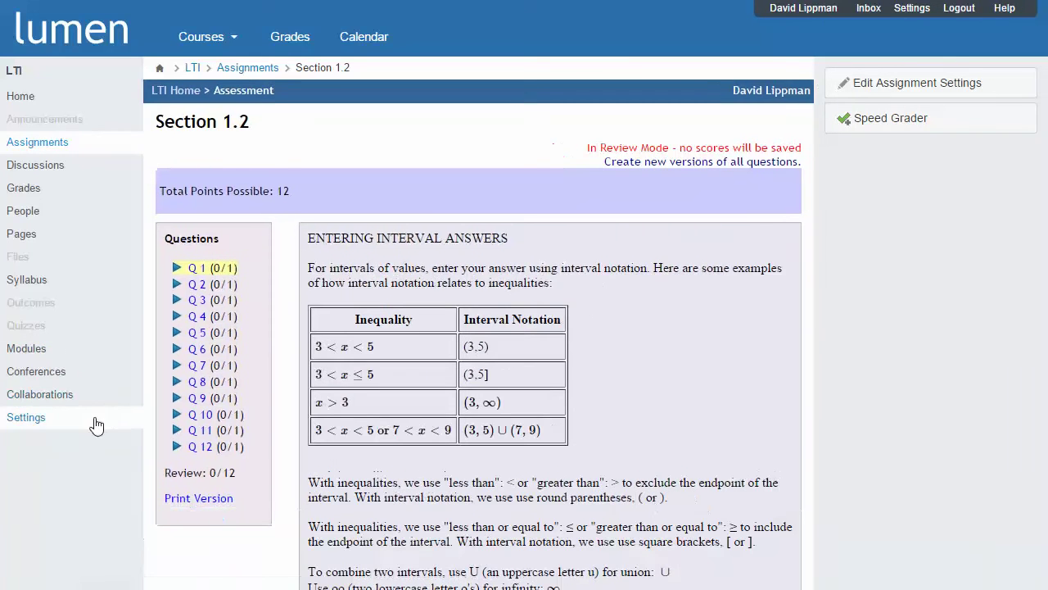
pyautogui.click(36, 354)
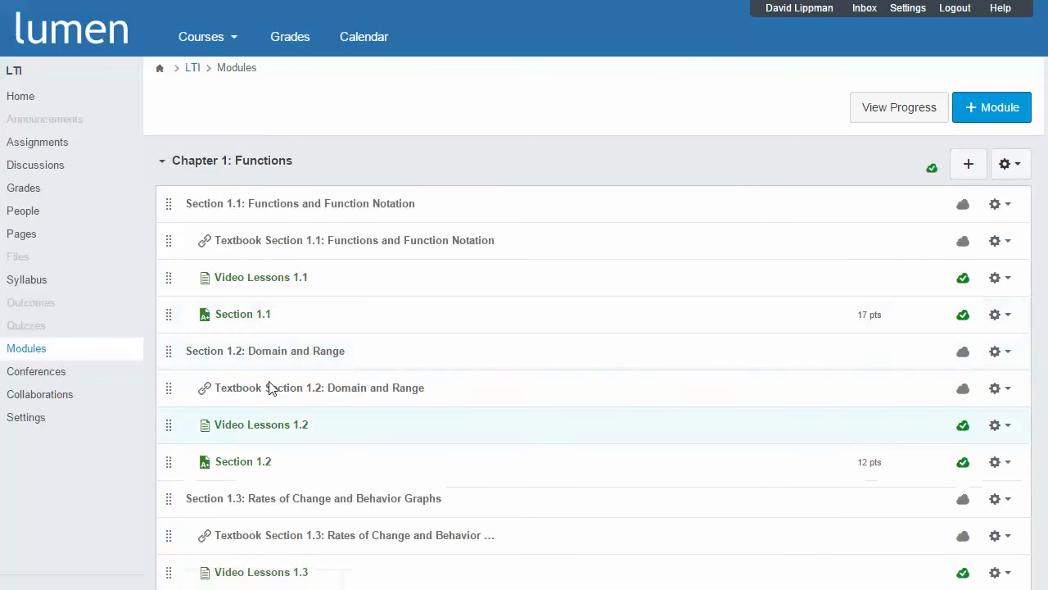